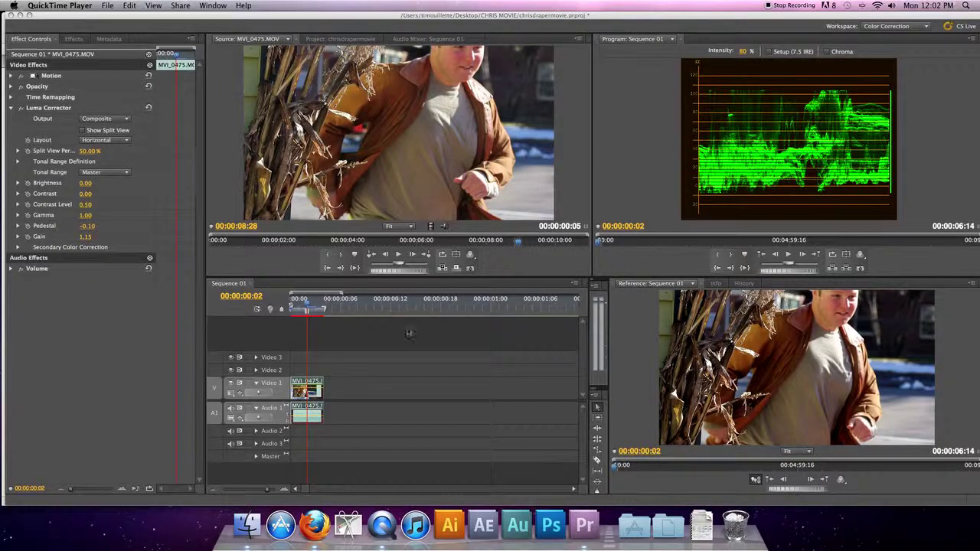
Step: Switch the Program monitor's display output from waveform to Vectorscope
click(307, 304)
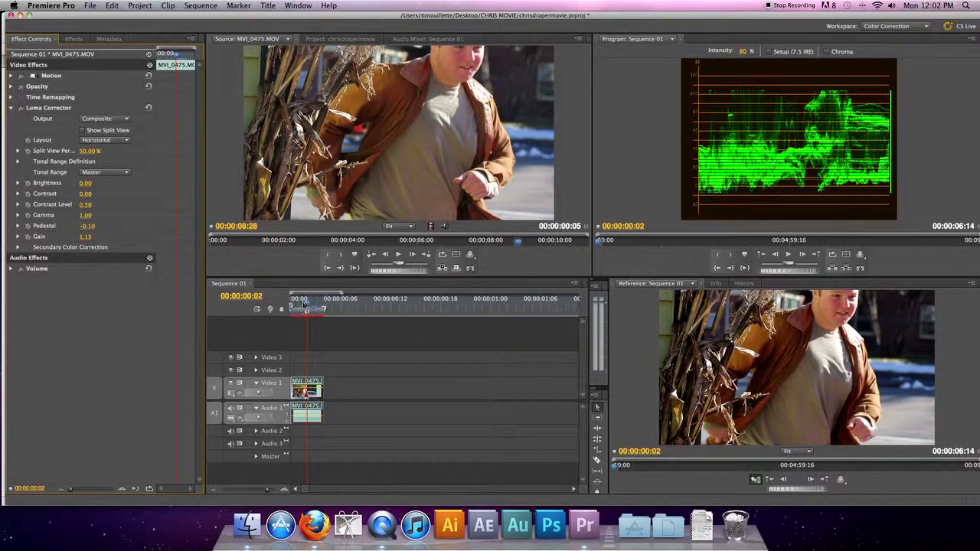
click(305, 307)
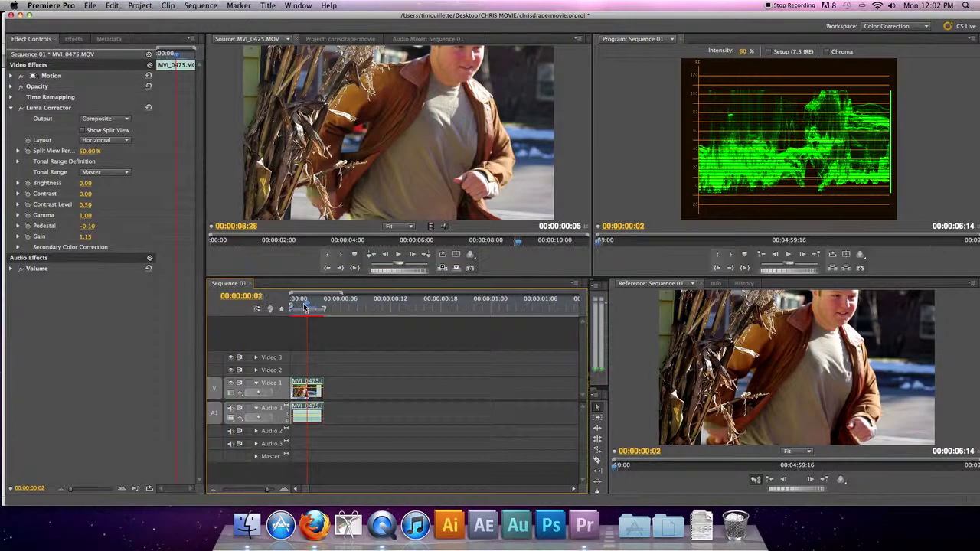
click(859, 254)
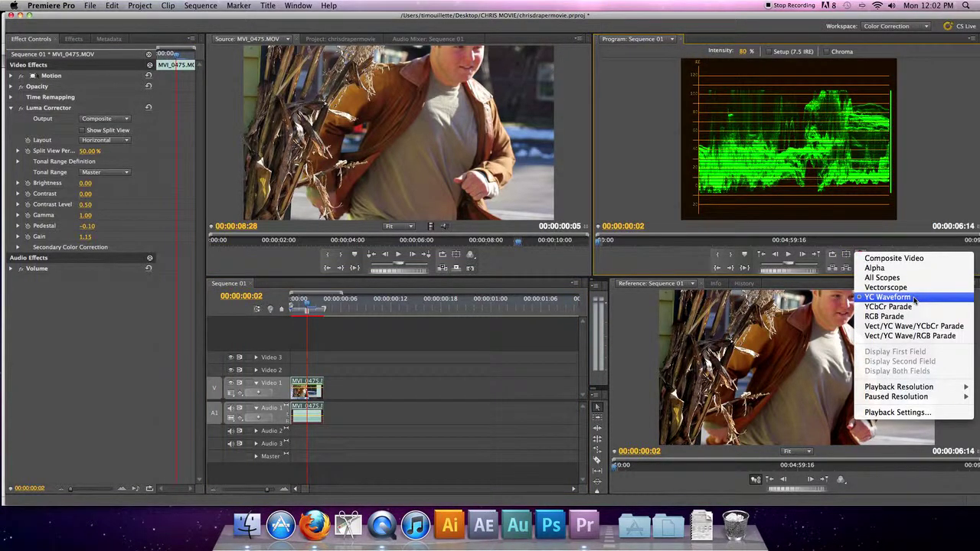
click(892, 287)
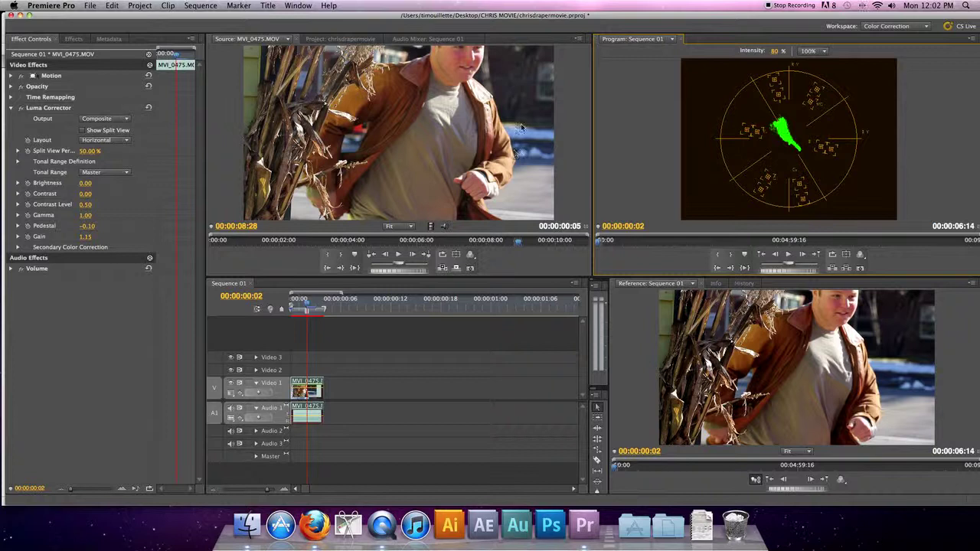
Step: Collapse Luma Corrector, park the playhead near frame 2, and open MVI_0475.MOV in the Source monitor
key(shift+Right)
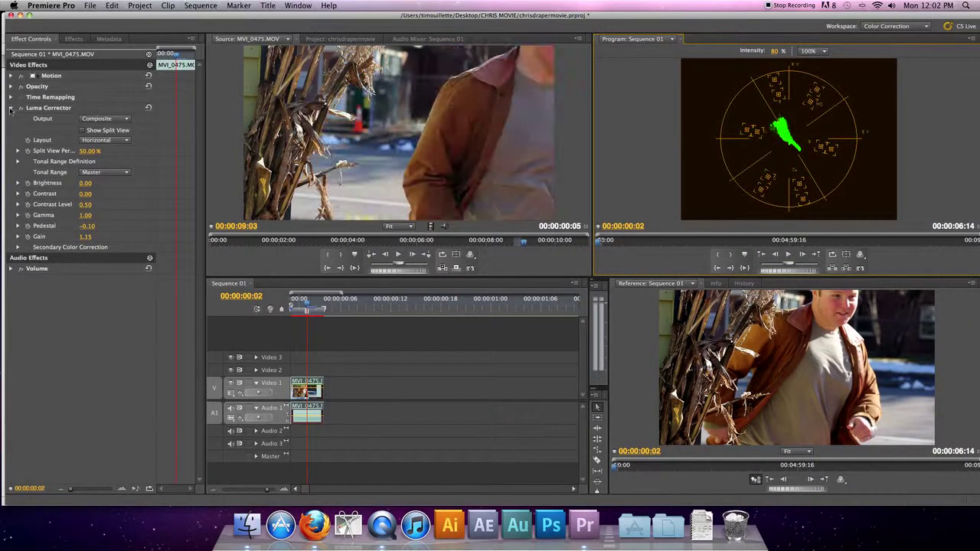
click(12, 108)
click(299, 305)
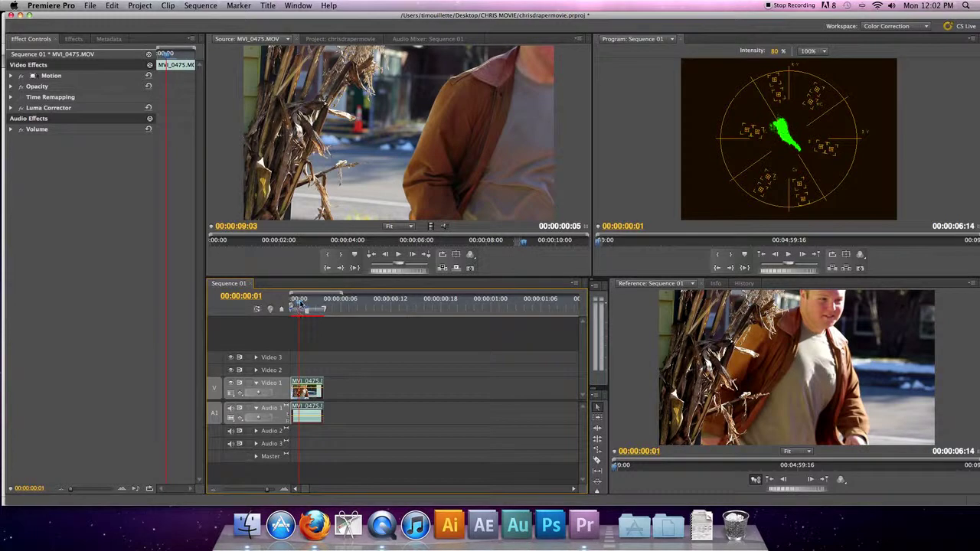
click(305, 307)
key(Left)
click(305, 307)
click(304, 304)
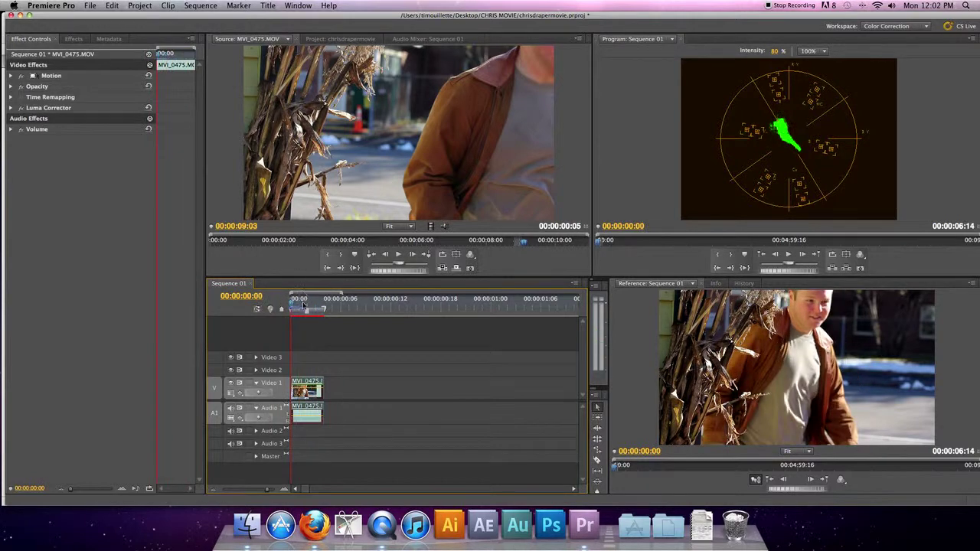
click(307, 305)
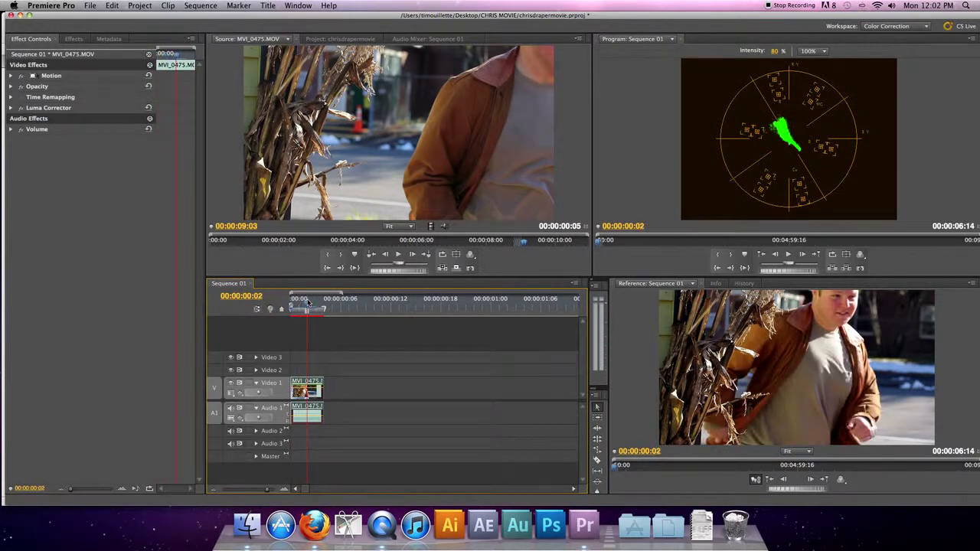
double_click(310, 392)
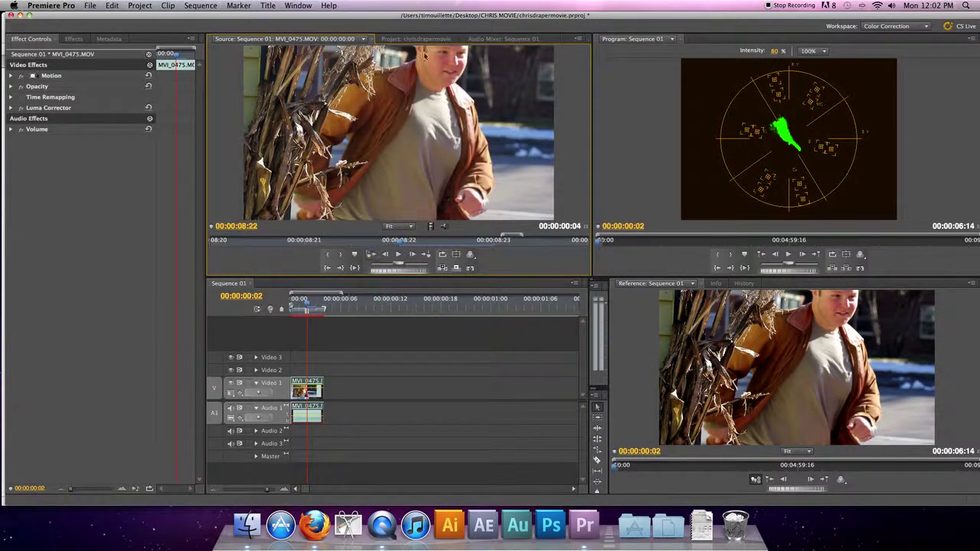
Step: Search the Effects panel for 'three' and apply Three-Way Color Corrector to the clip
click(74, 39)
click(31, 39)
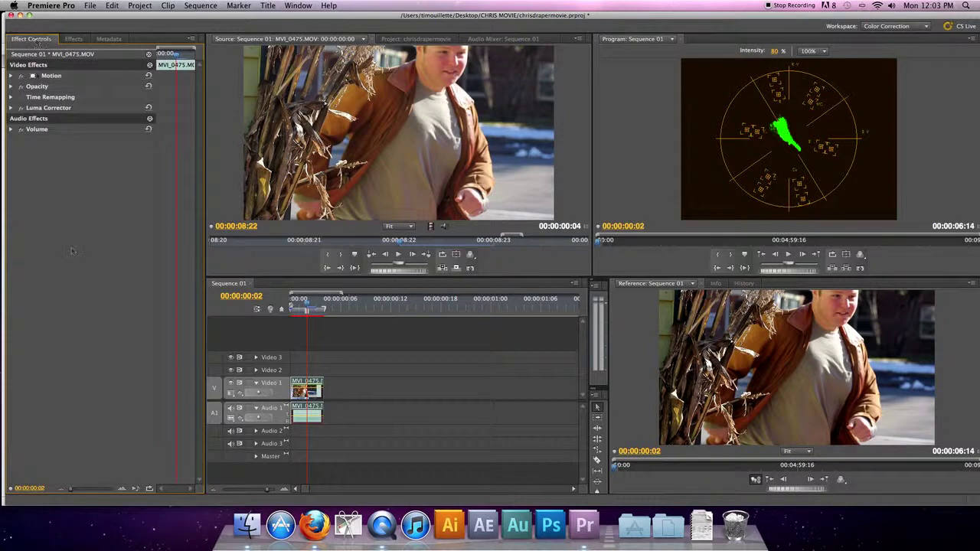
click(73, 39)
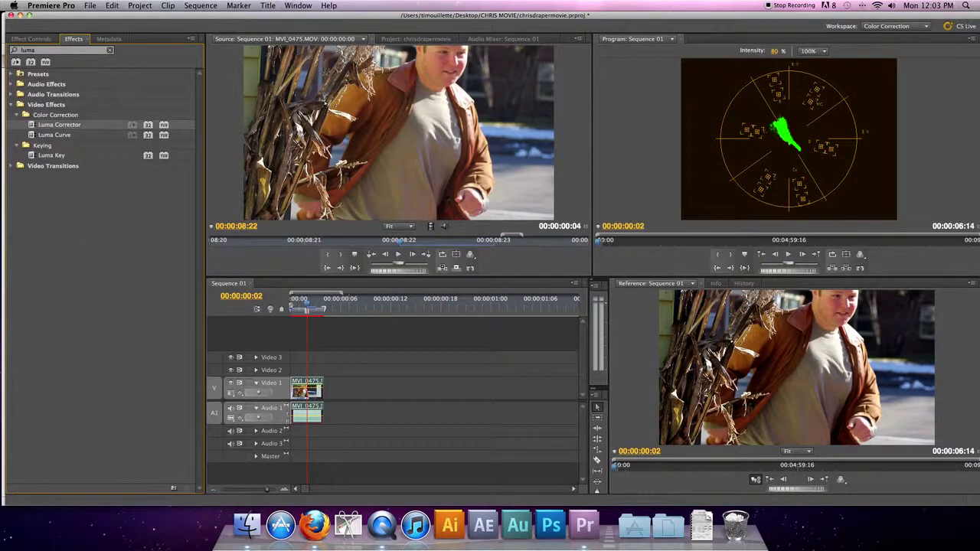
click(28, 50)
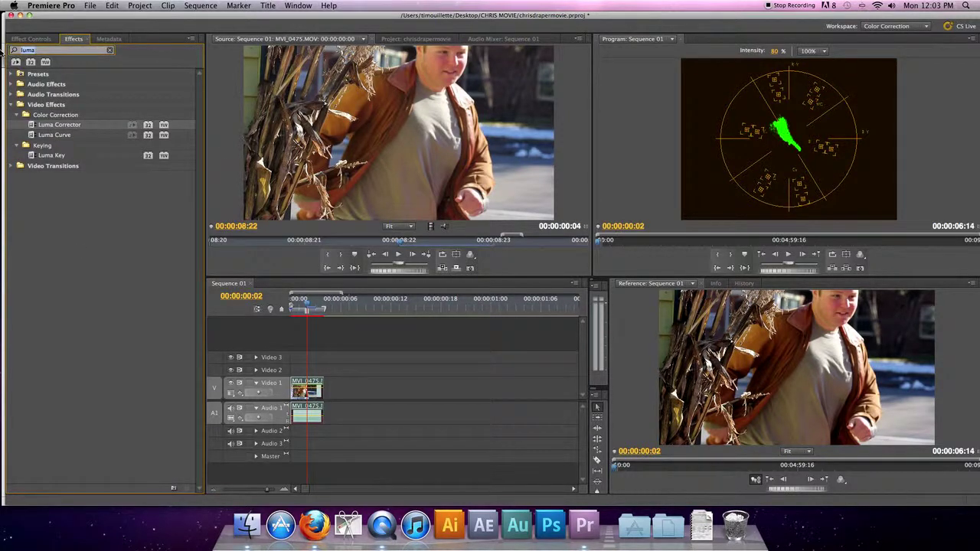
text(three)
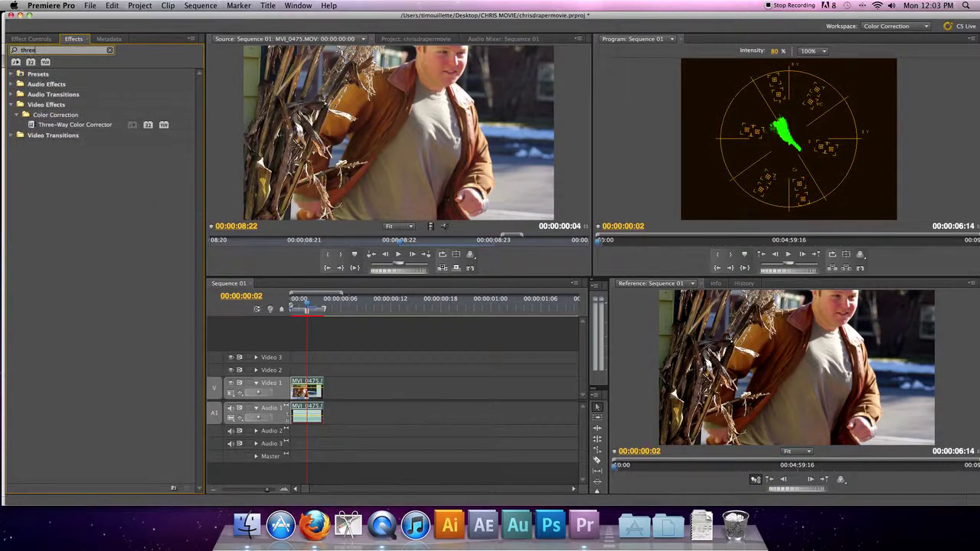
drag(35, 125, 309, 393)
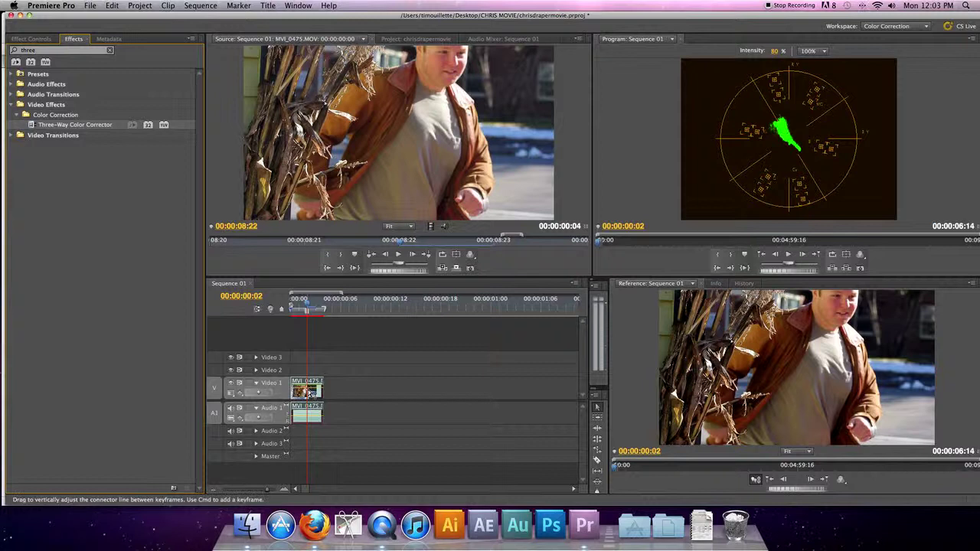
Step: Search for 'gar' and apply Four-Point Garbage Matte to the MVI_0475 clip
click(16, 116)
click(11, 104)
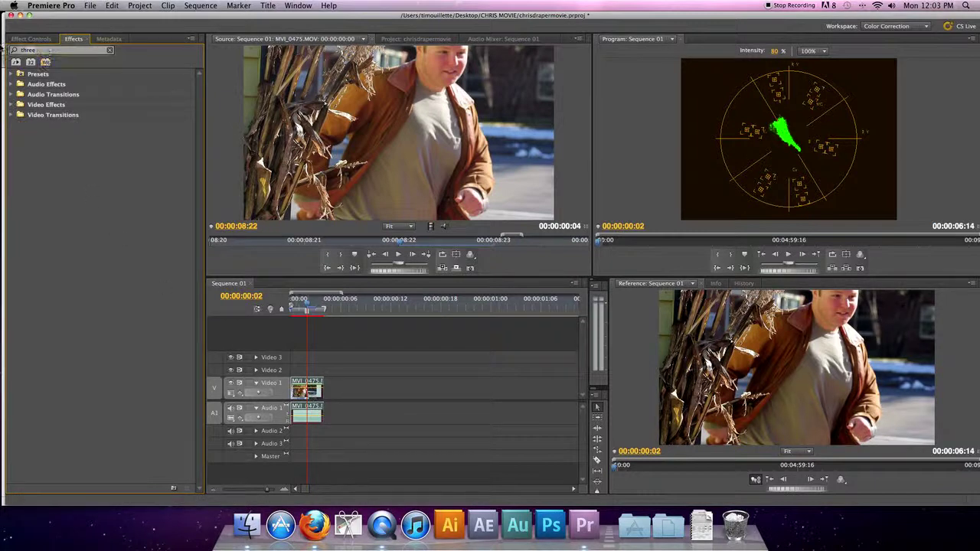
double_click(46, 49)
text(crop)
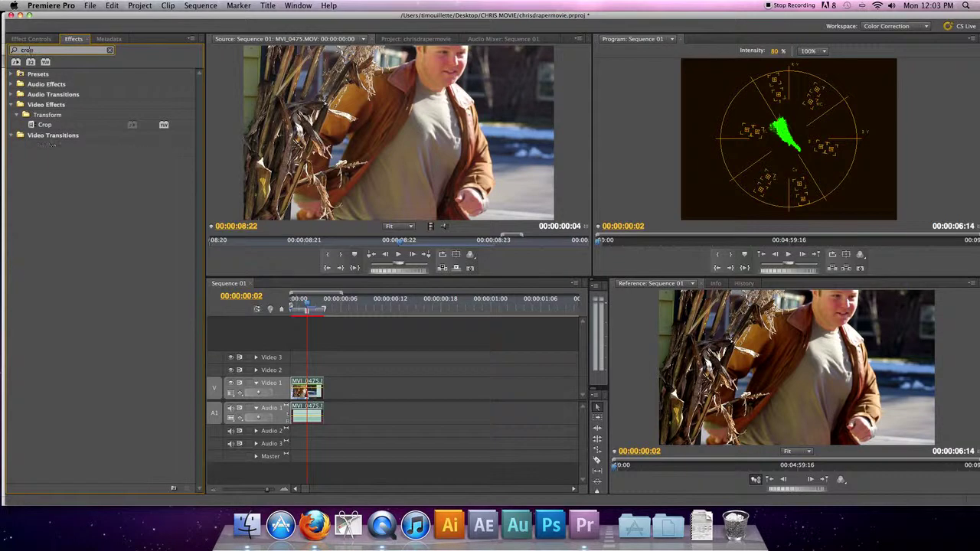
key(BackSpace)
key(BackSpace)
key(BackSpace)
key(BackSpace)
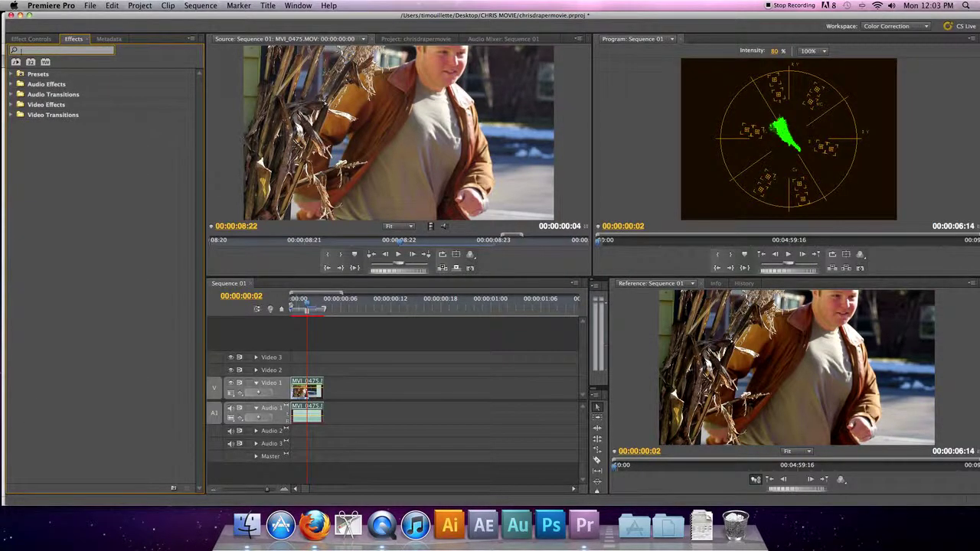
text(garb)
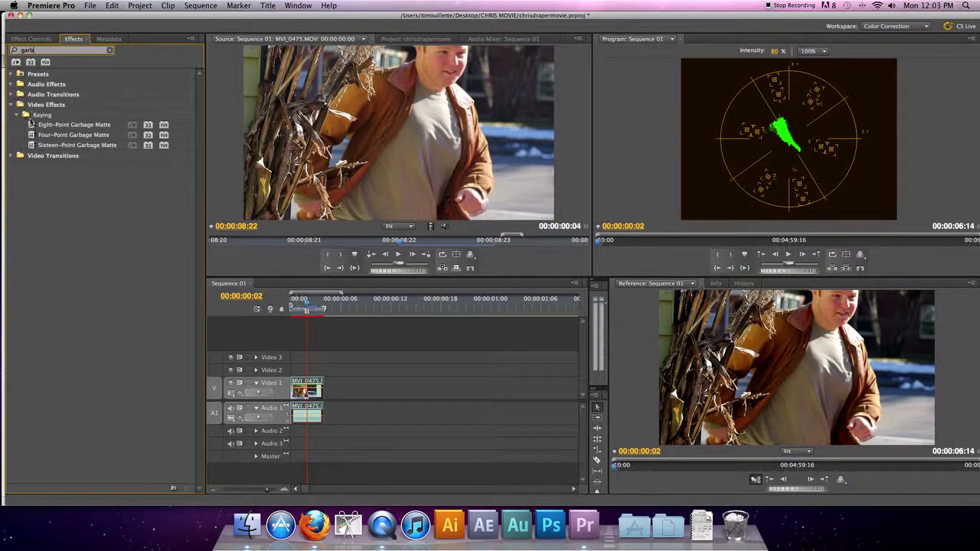
click(32, 135)
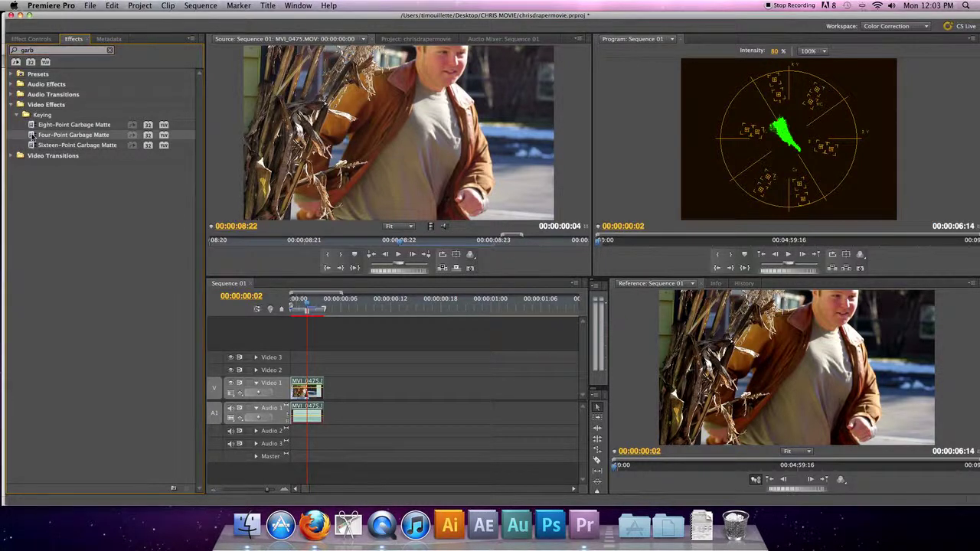
drag(42, 135, 297, 394)
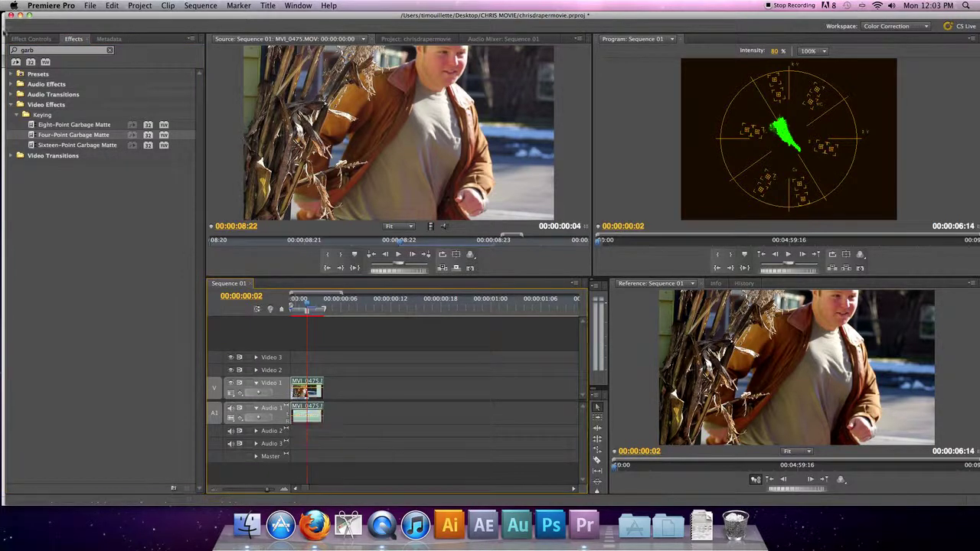
Step: Show Effect Controls with Three-Way Color Corrector collapsed so the garbage matte corners are visible
click(31, 38)
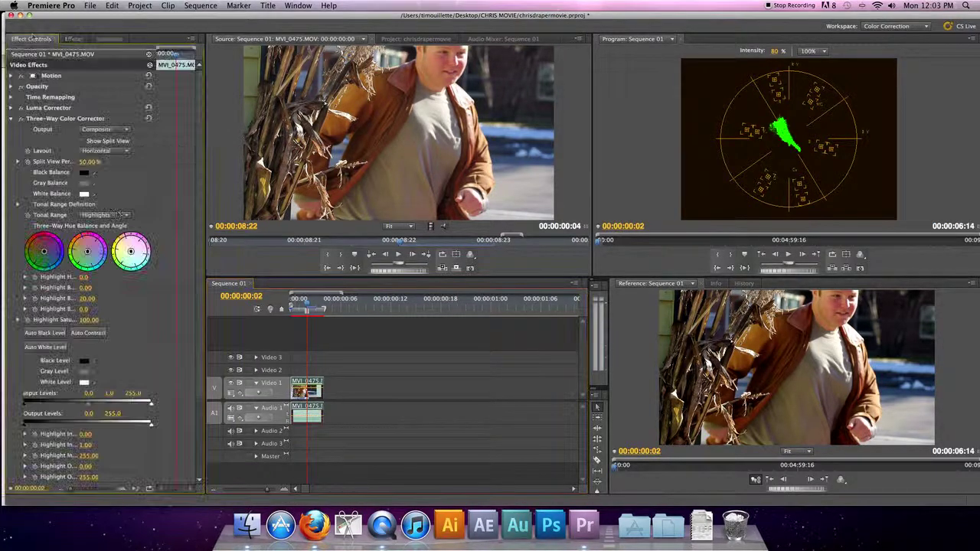
click(12, 119)
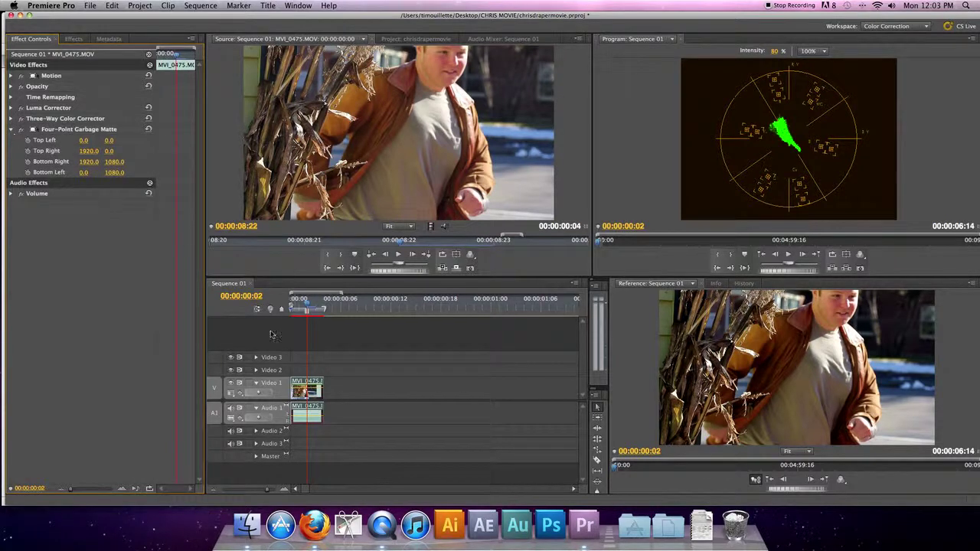
click(304, 304)
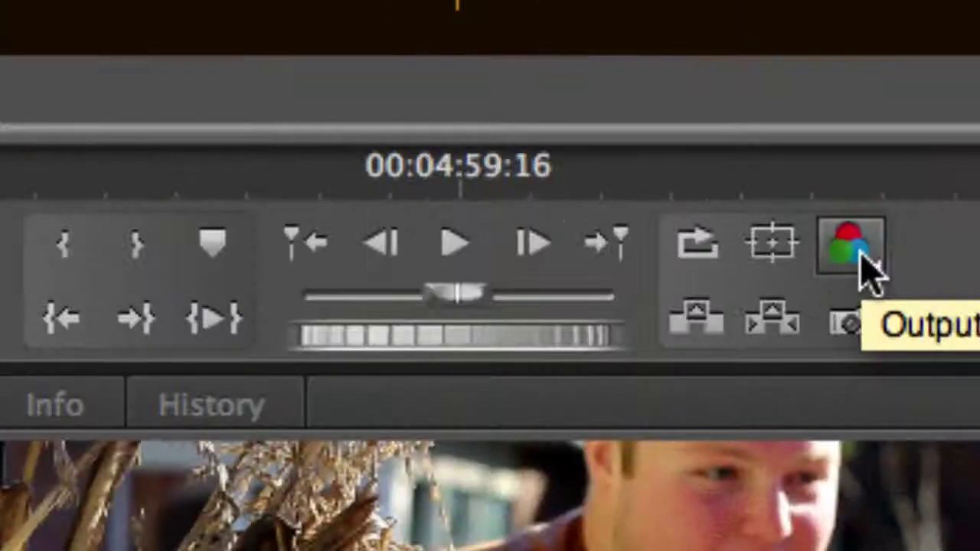
Step: Set the Program monitor output to Composite Video
click(862, 257)
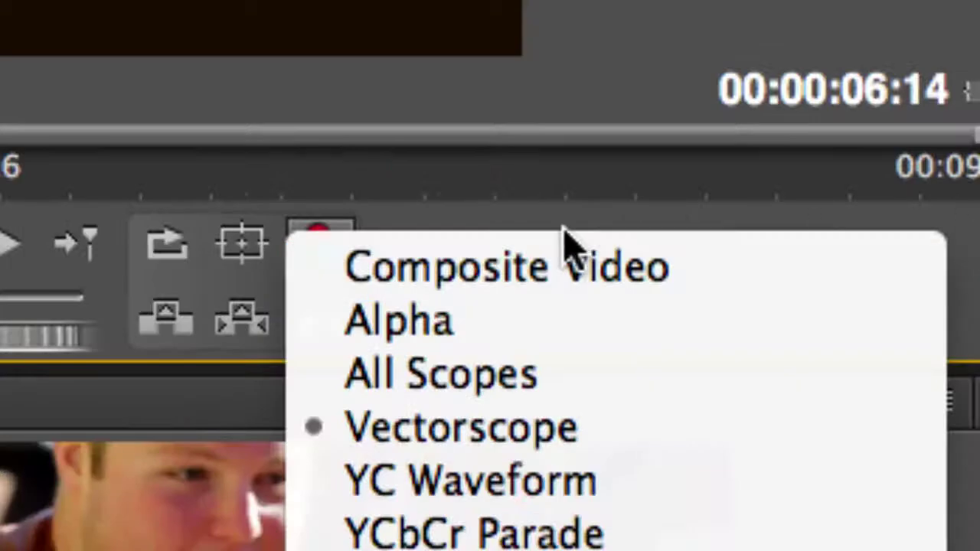
click(565, 270)
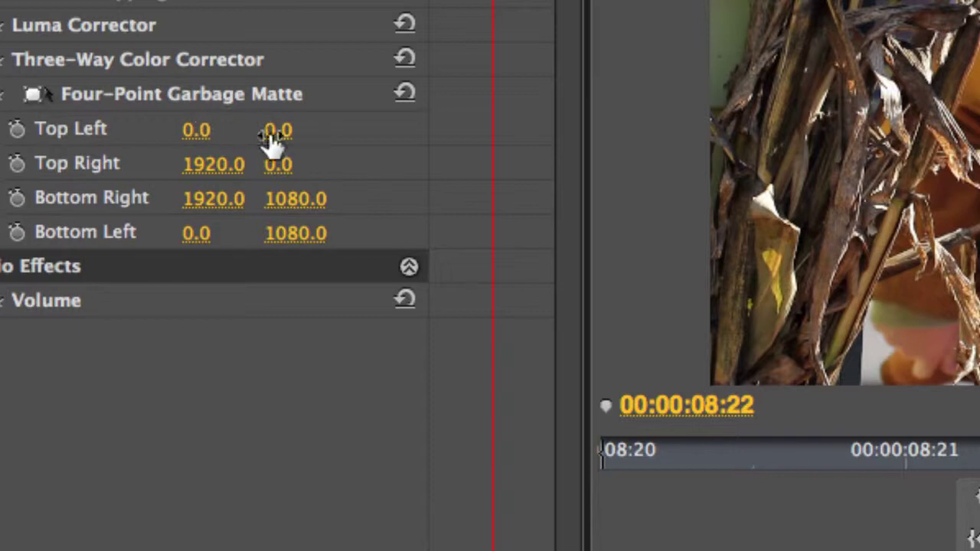
Step: Drag the four garbage matte corners around the cheek, spanning 1133–1314 by 60–221
click(33, 92)
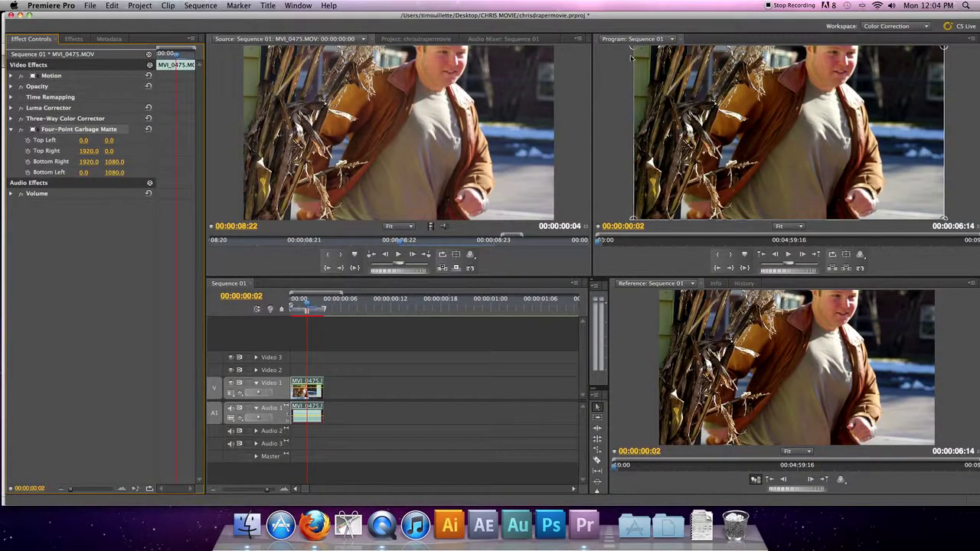
drag(633, 49, 819, 55)
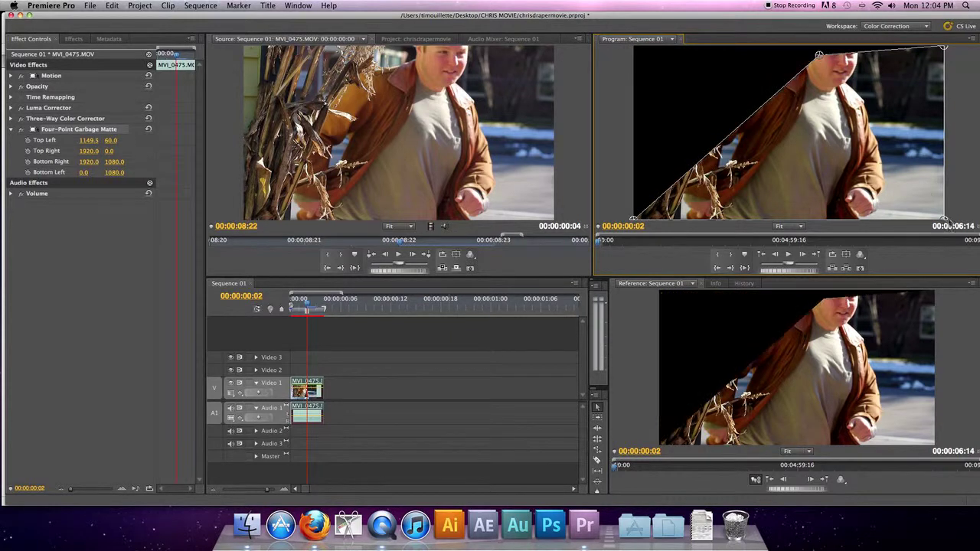
drag(943, 220, 828, 83)
drag(944, 47, 846, 57)
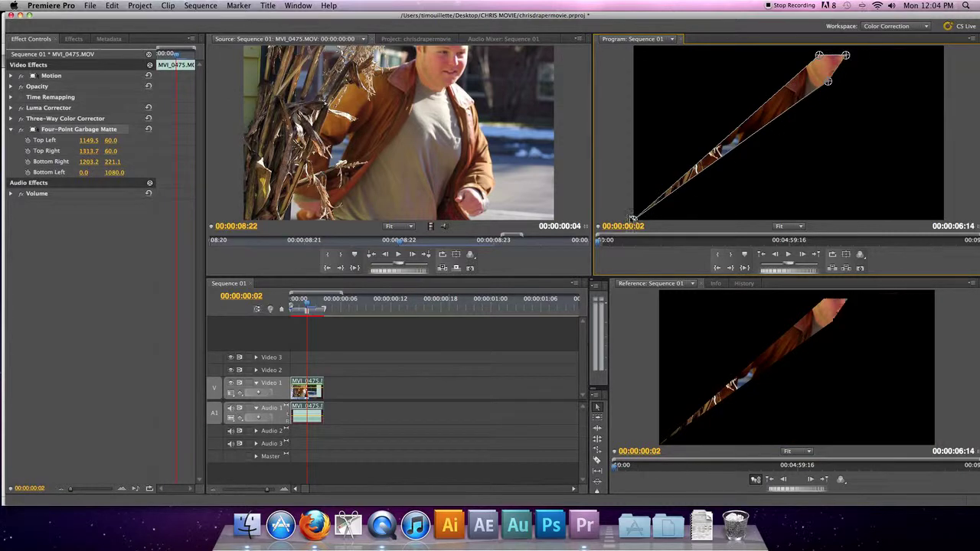
drag(634, 220, 823, 81)
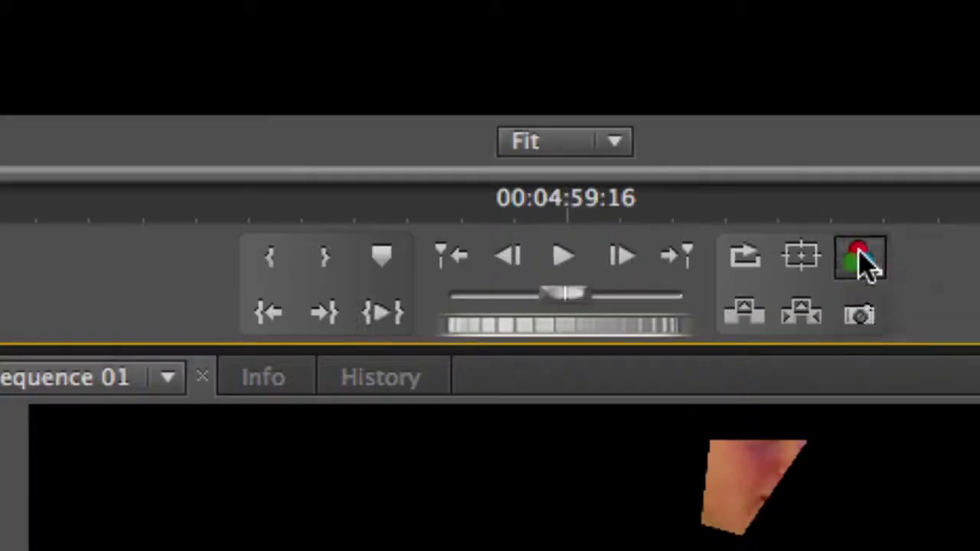
Step: Set the Program monitor output back to Vectorscope to check the skin patch
click(862, 257)
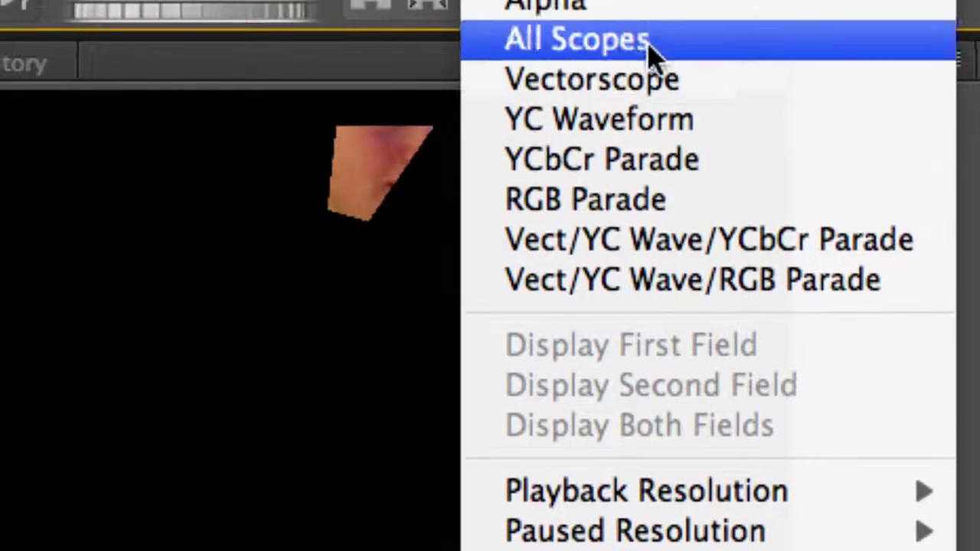
click(655, 81)
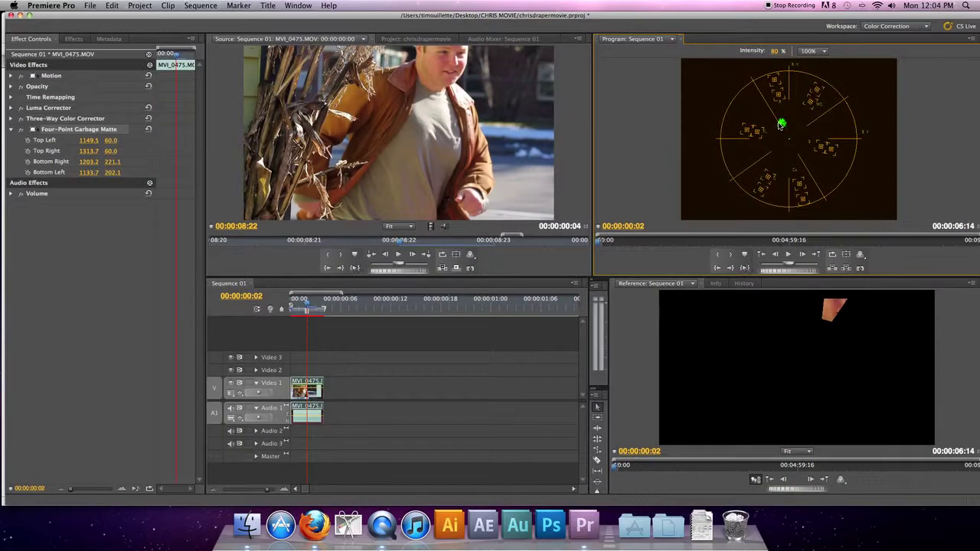
Step: Set Tonal Range to Shadows and shift the shadow balance to 37.64 at 12.5°
click(11, 128)
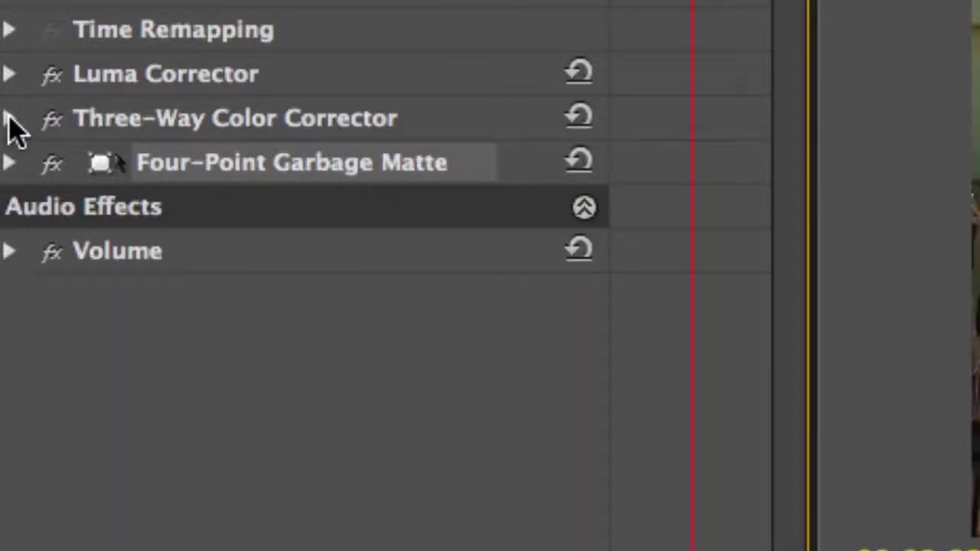
click(10, 121)
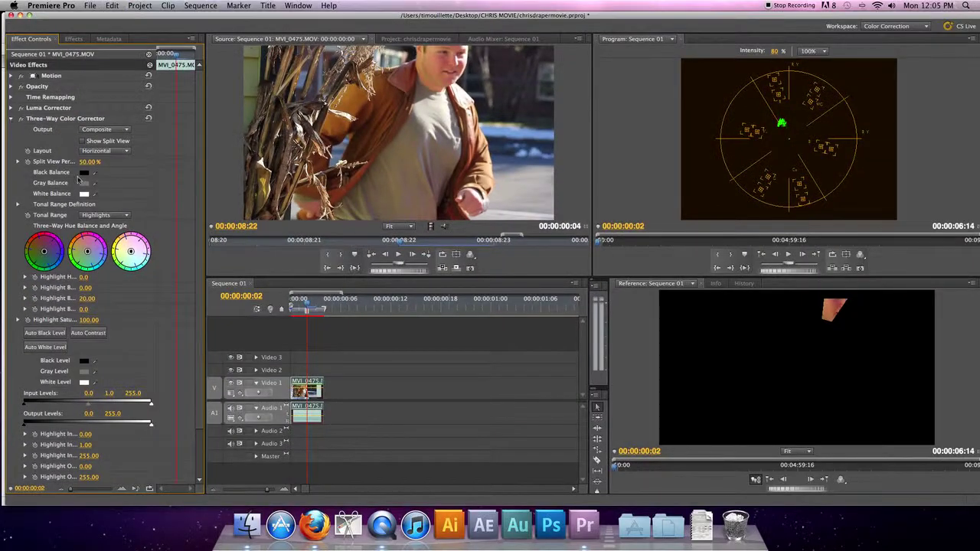
click(120, 217)
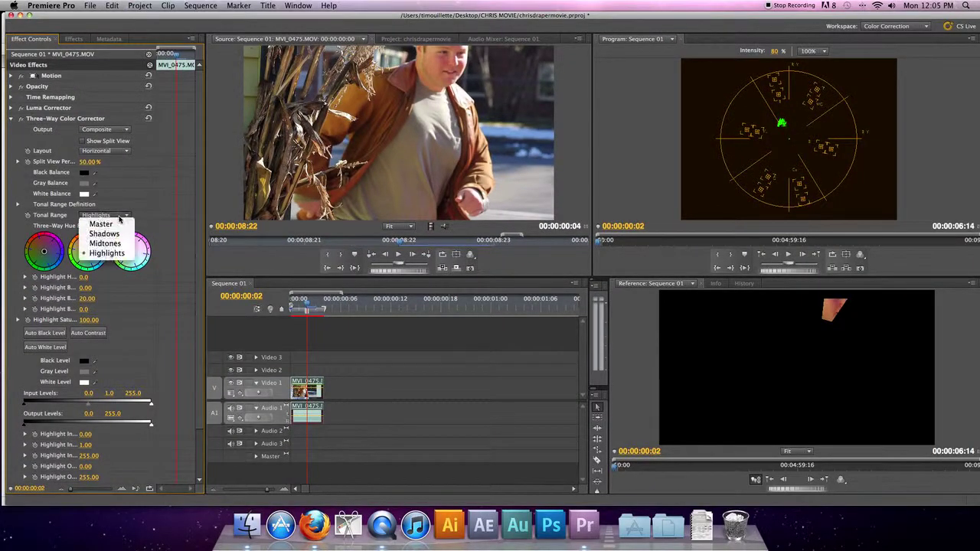
click(119, 218)
click(120, 217)
click(118, 237)
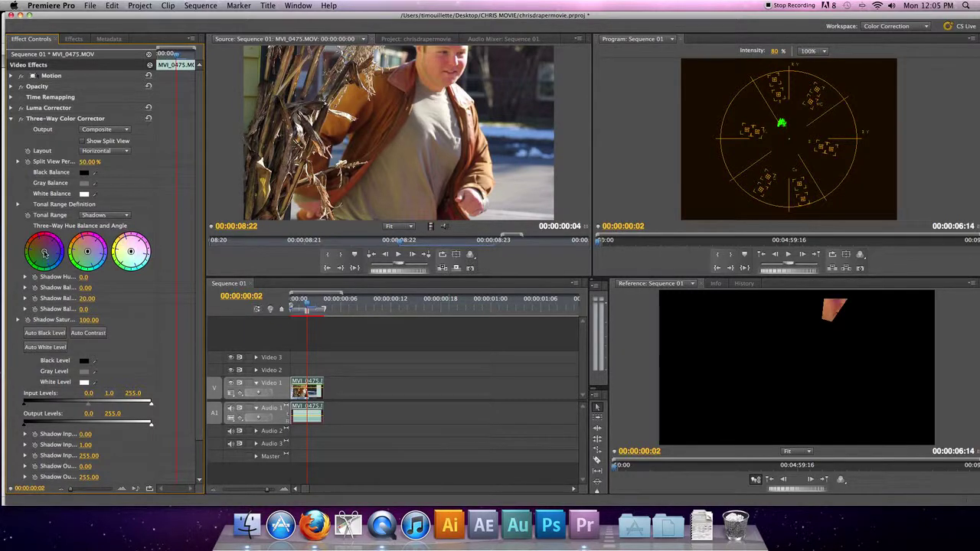
drag(44, 253, 49, 256)
Step: Switch Tonal Range to Midtones and nudge the midtone balance to 18.26
click(119, 216)
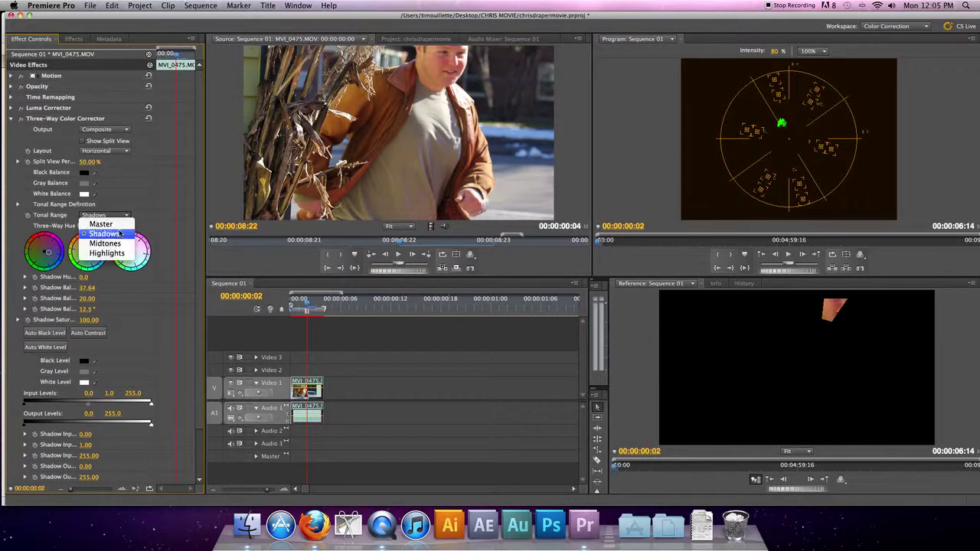
click(118, 238)
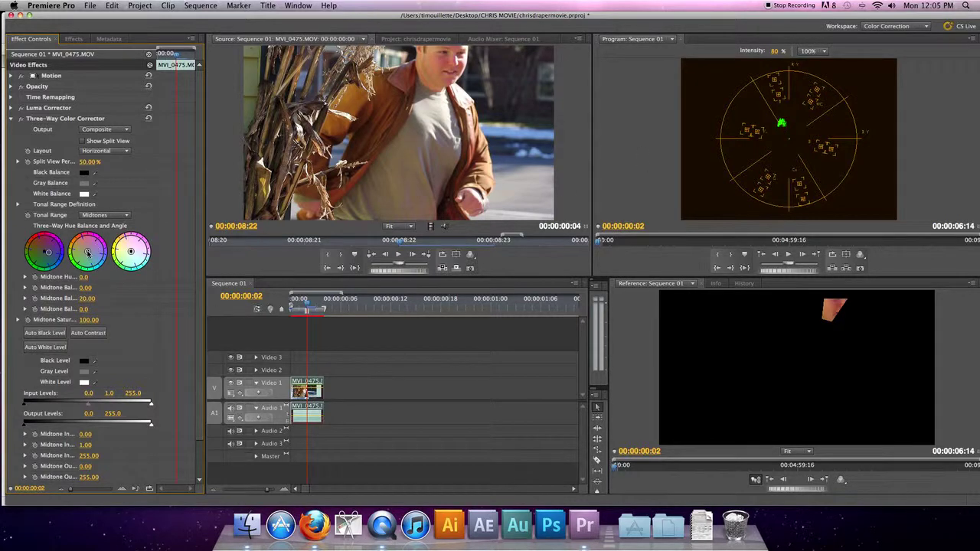
drag(87, 252, 86, 253)
drag(85, 253, 87, 252)
Step: Switch to Highlights and push the highlight balance to 95.21 at -149.0°
click(105, 215)
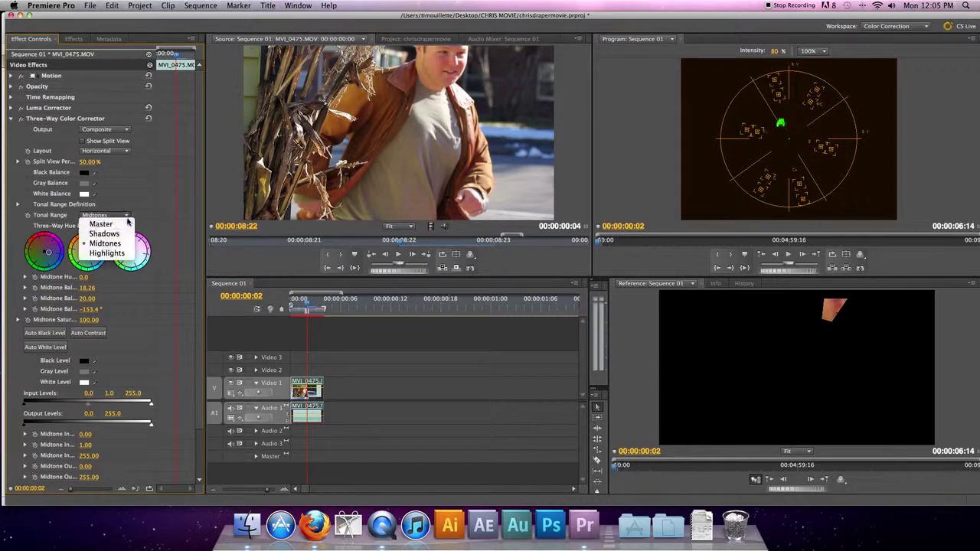
click(121, 253)
drag(132, 253, 129, 256)
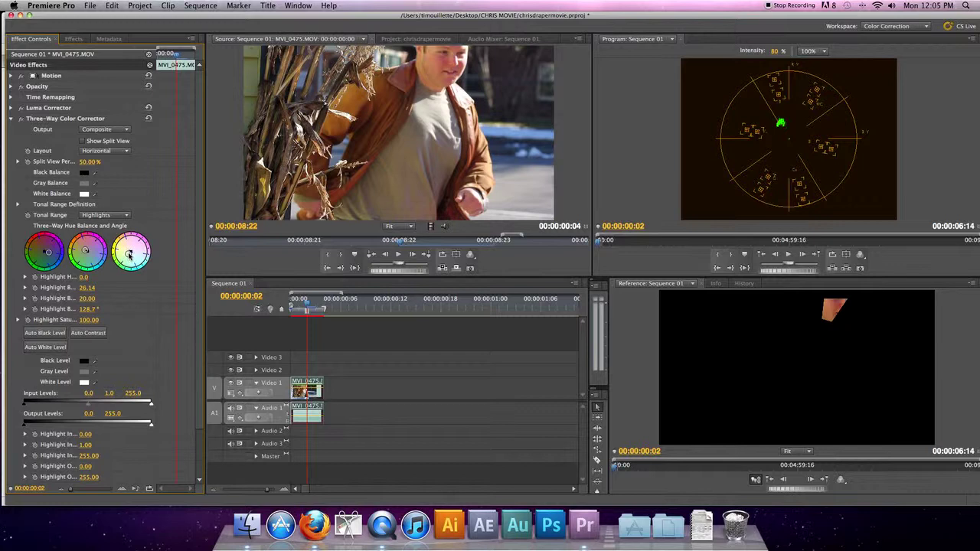
click(720, 144)
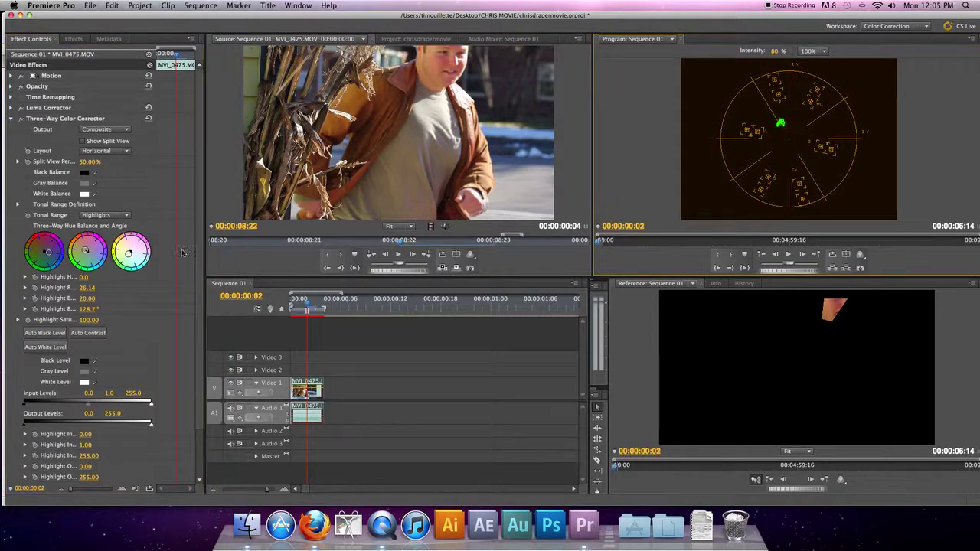
drag(129, 255, 123, 247)
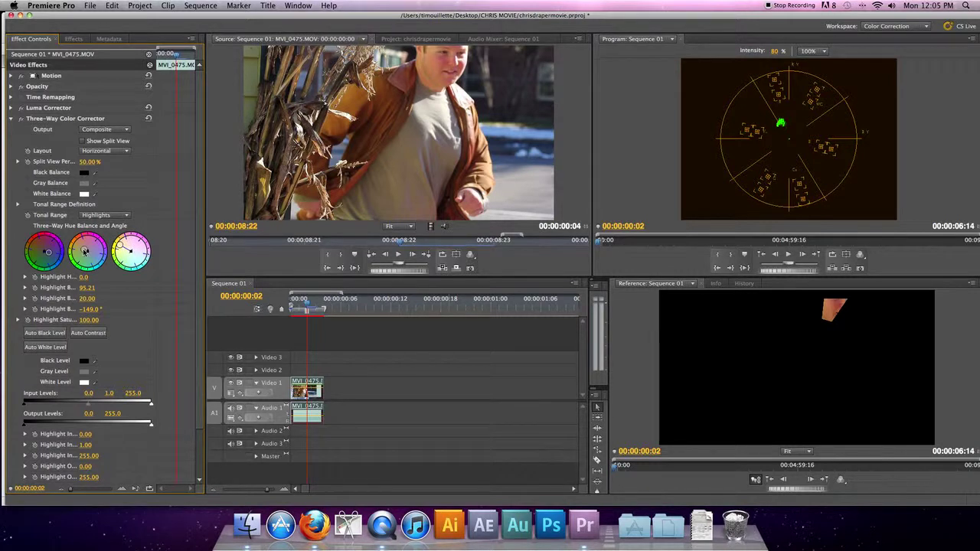
Step: Return to Midtones and set midtone balance 23.09 at -135.0° with saturation 150.00
click(103, 216)
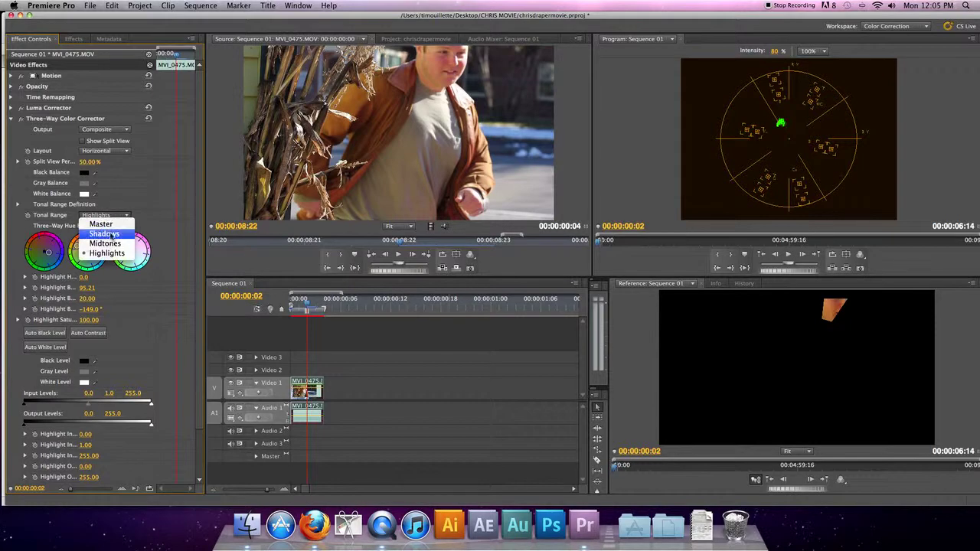
click(108, 242)
drag(86, 250, 87, 251)
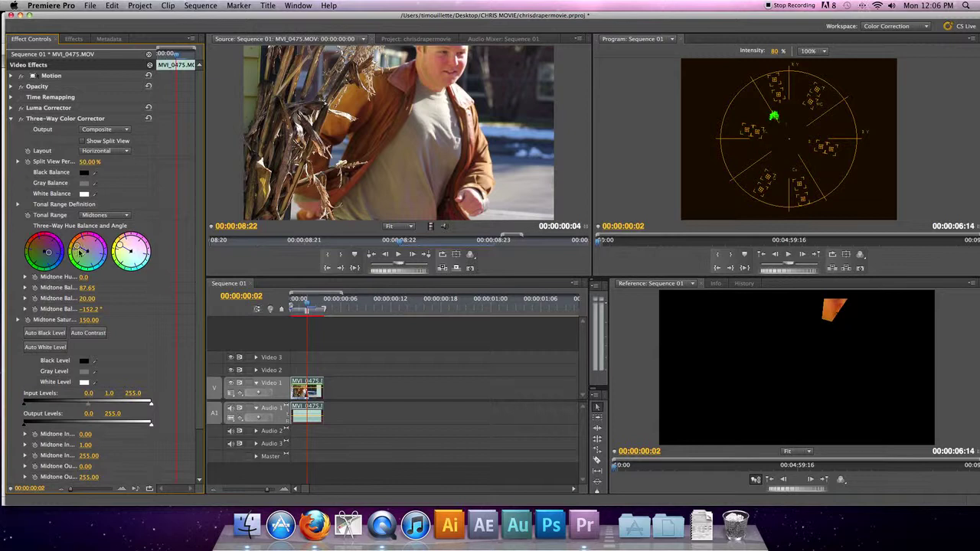
drag(79, 248, 85, 251)
drag(127, 249, 126, 247)
click(862, 256)
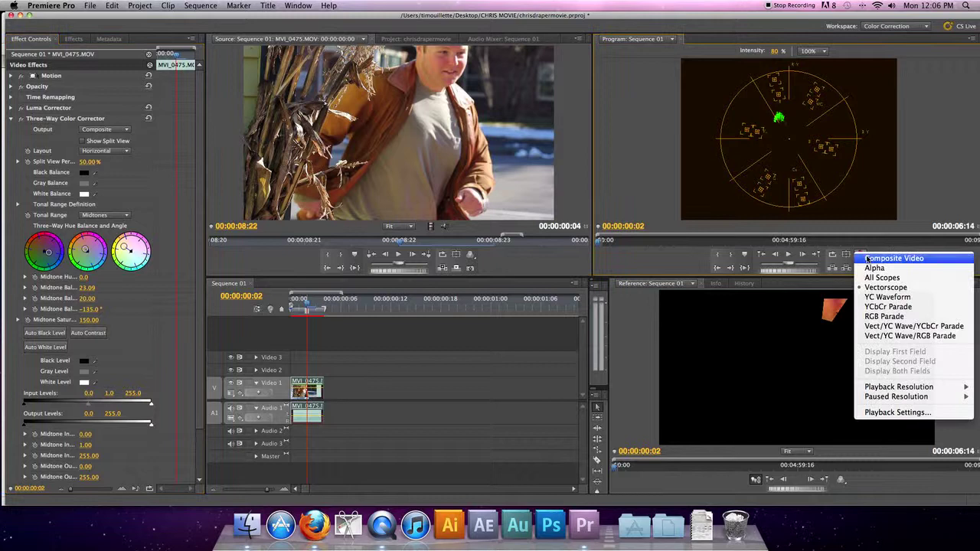
click(873, 259)
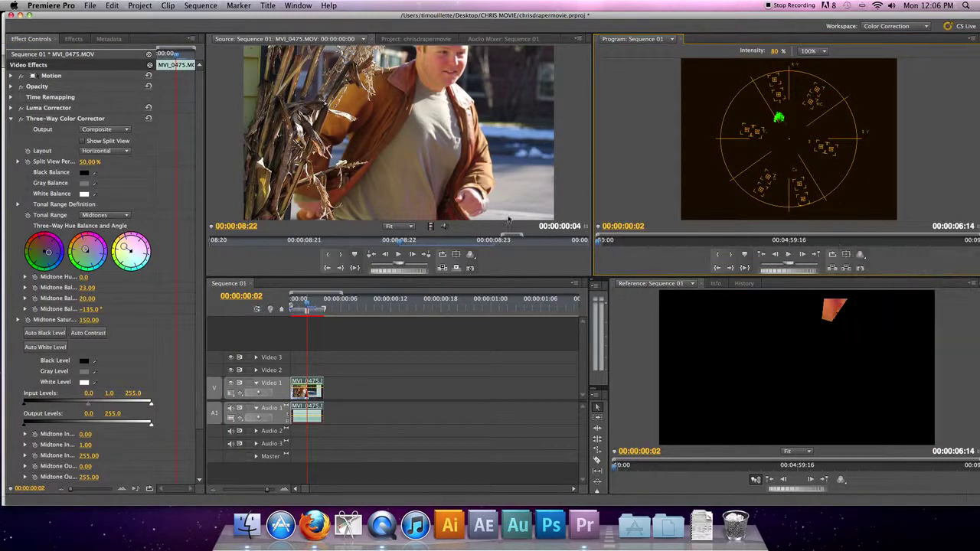
click(10, 119)
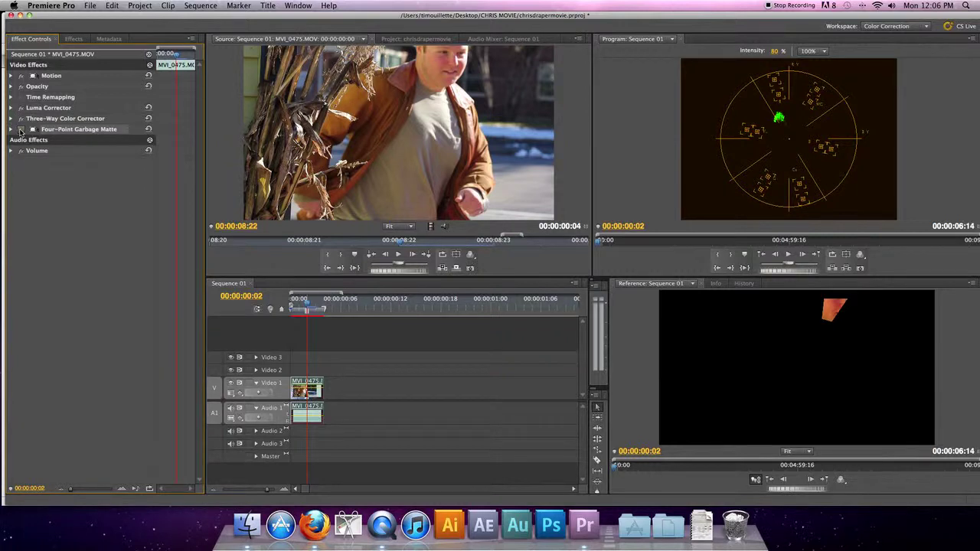
click(20, 131)
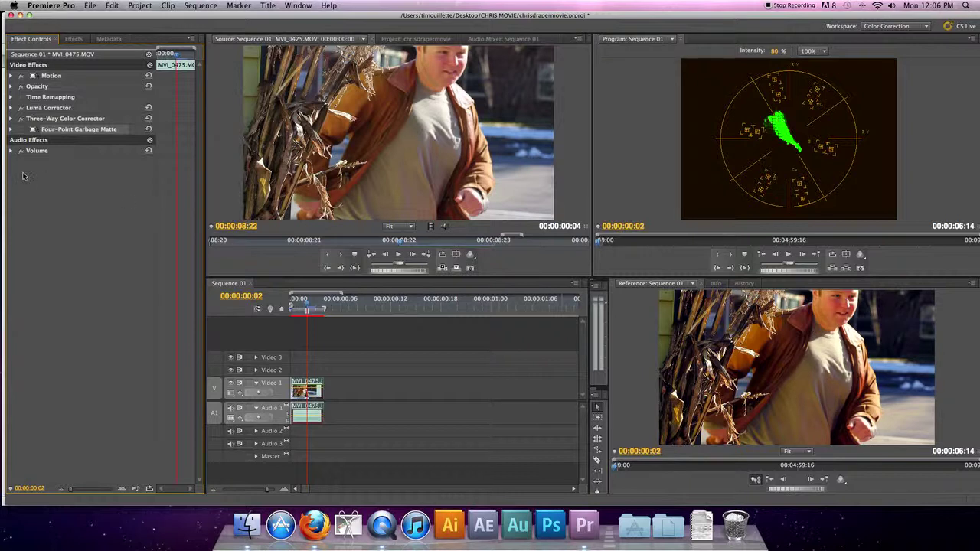
click(19, 129)
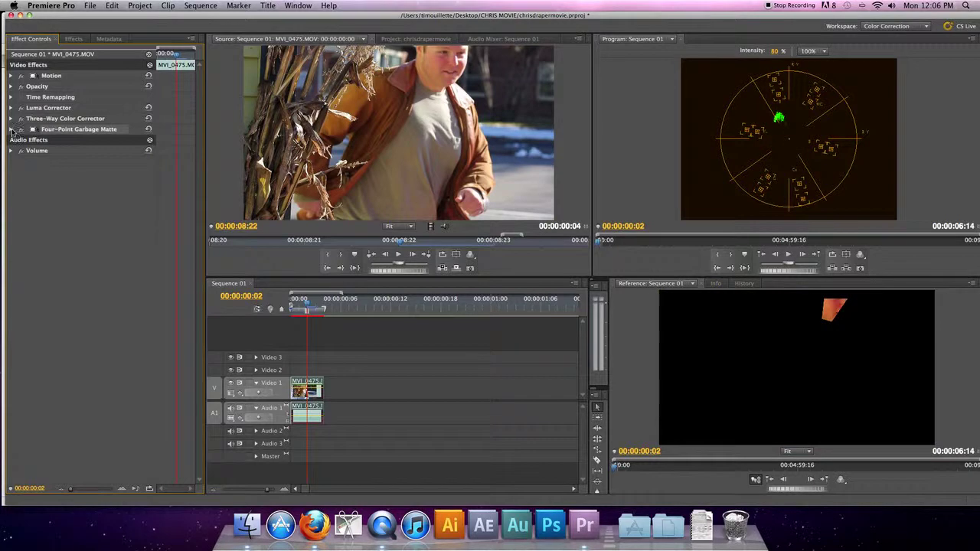
click(11, 119)
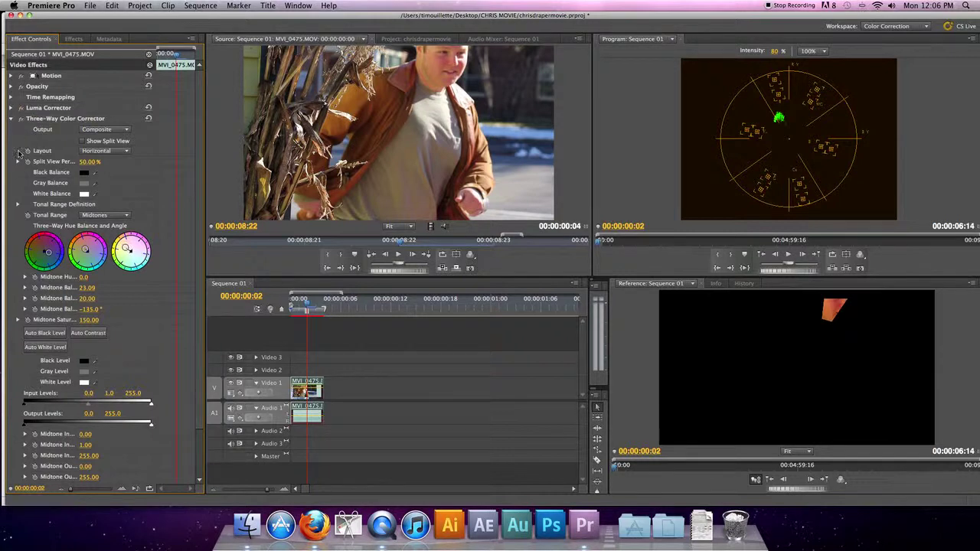
Step: Disable the Four-Point Garbage Matte and collapse the Three-Way Color Corrector settings
scroll(25, 348, down, 3)
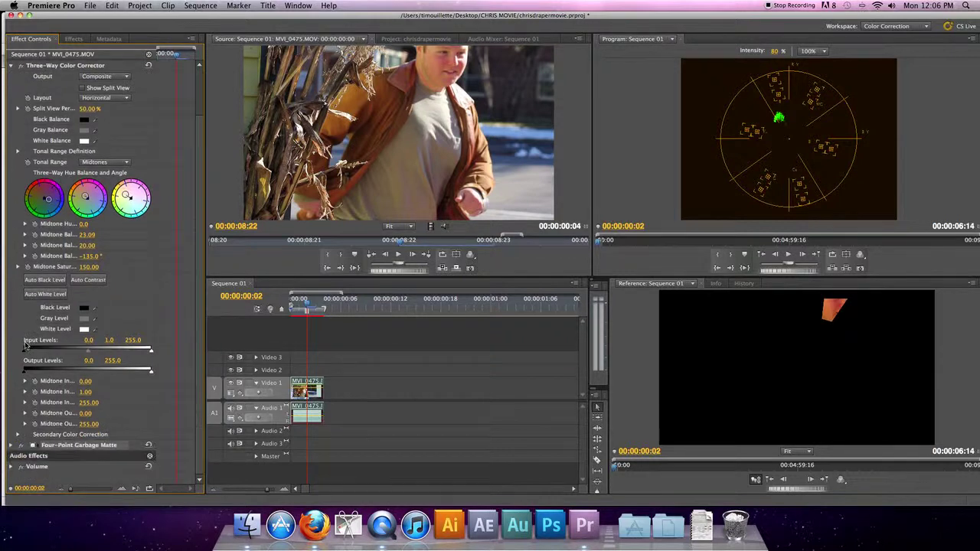
click(20, 445)
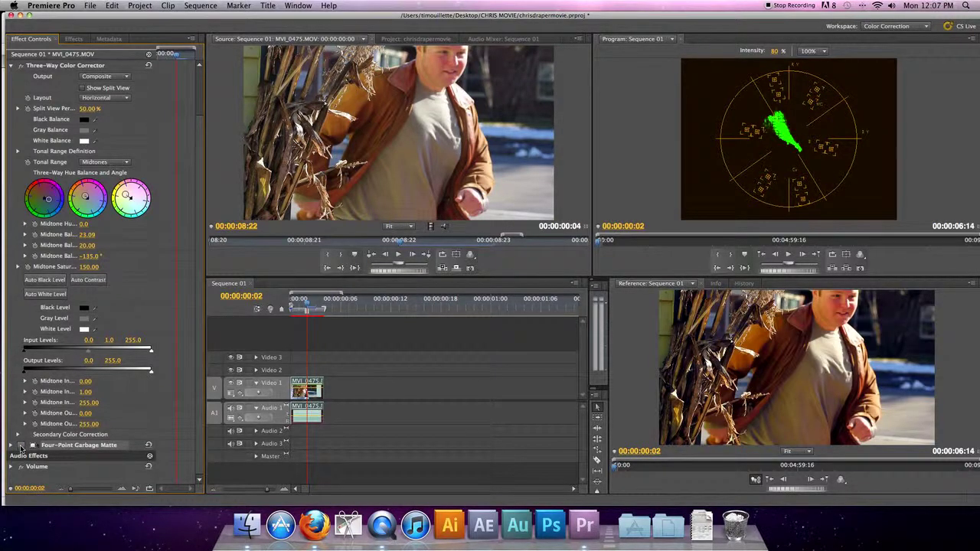
click(13, 66)
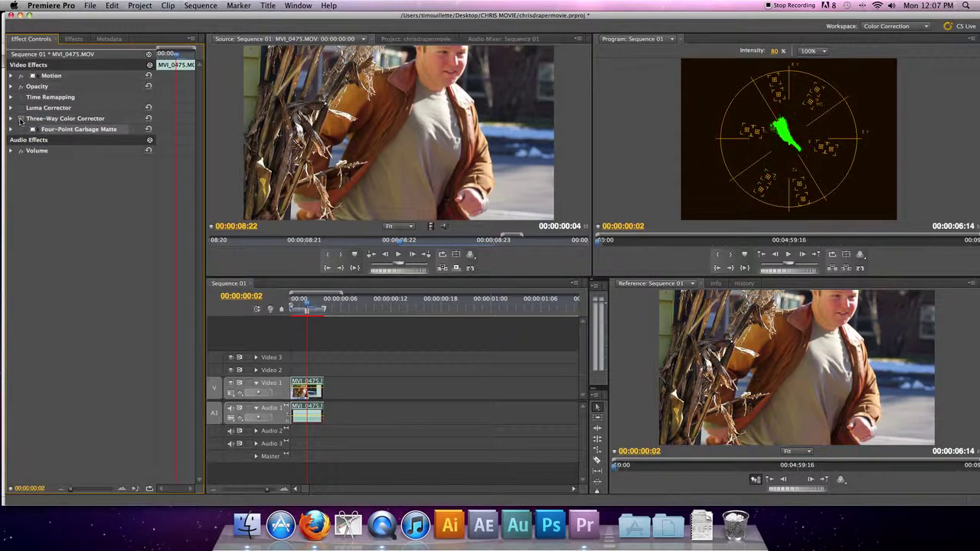
Step: Toggle the Luma Corrector, step the playhead back to 00:00:00:01, and switch to QuickTime Player
click(21, 108)
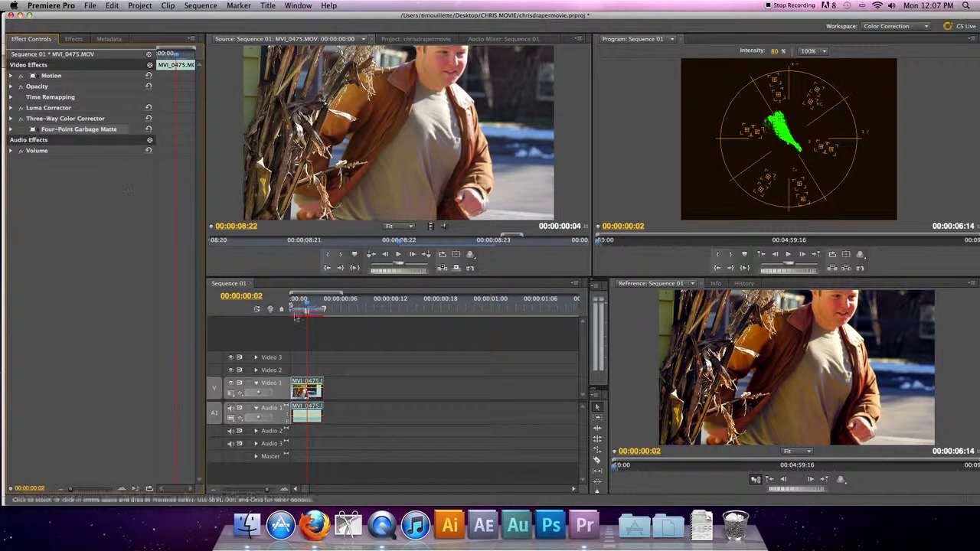
click(300, 300)
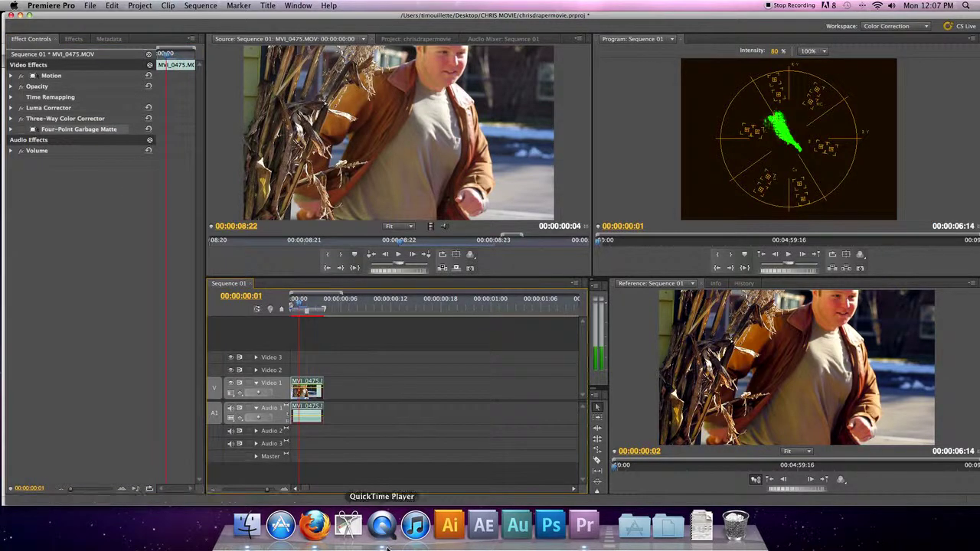
click(383, 527)
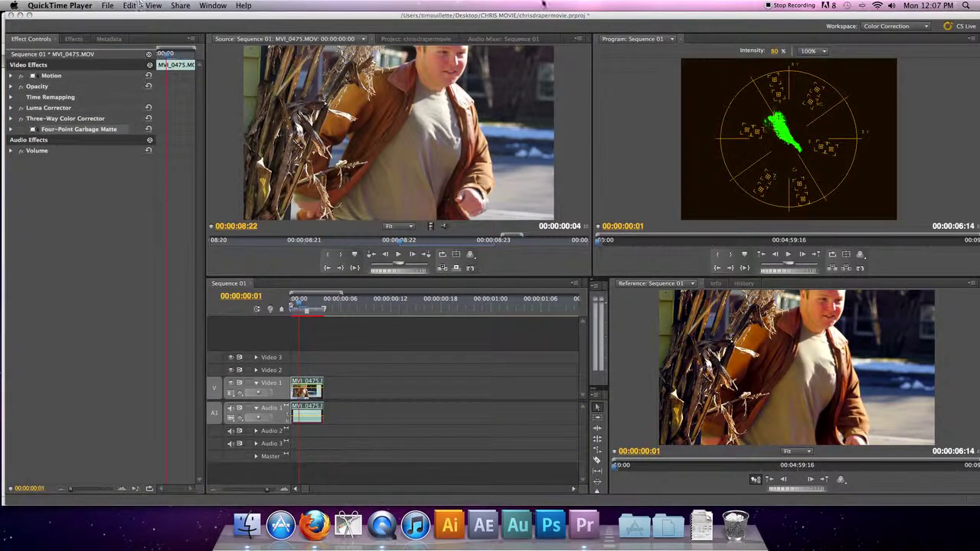